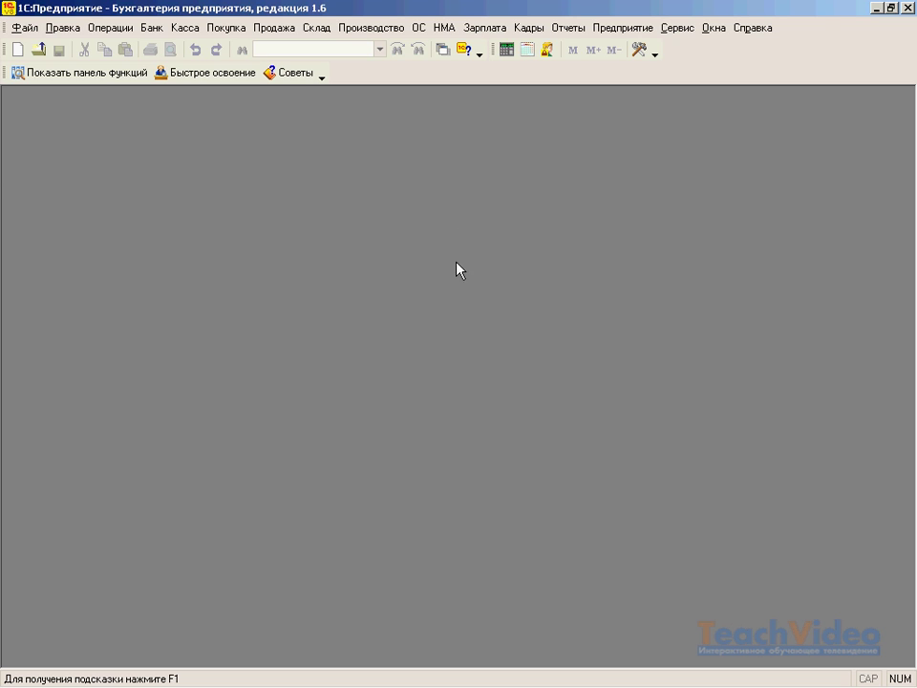
# - Open the Конфетпром fixed-asset modernization document (Модернизация ОС) dated 22.12.2009 and go to its construction object field
pyautogui.click(419, 28)
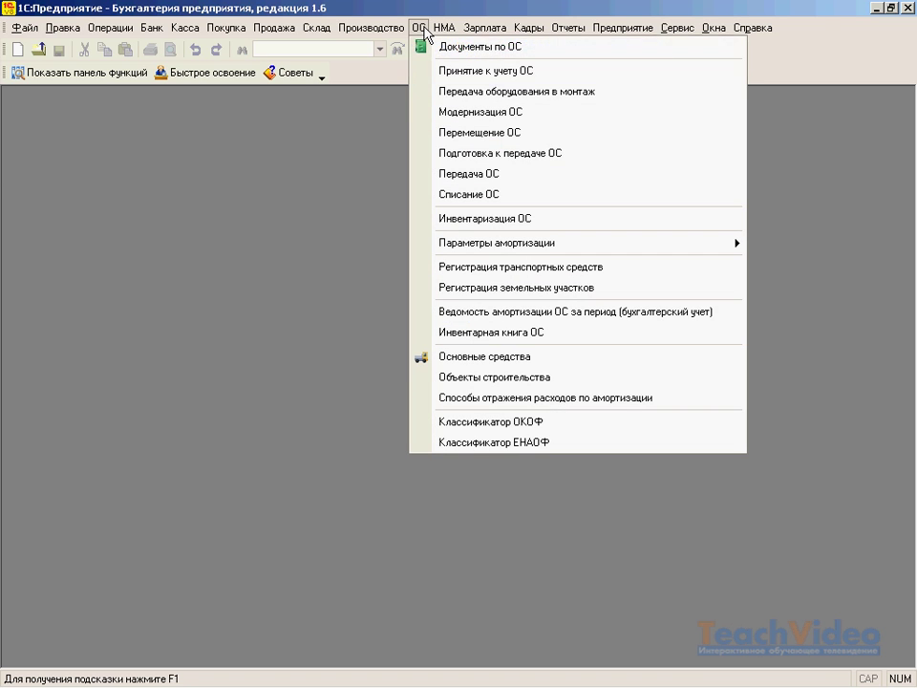
pyautogui.click(445, 115)
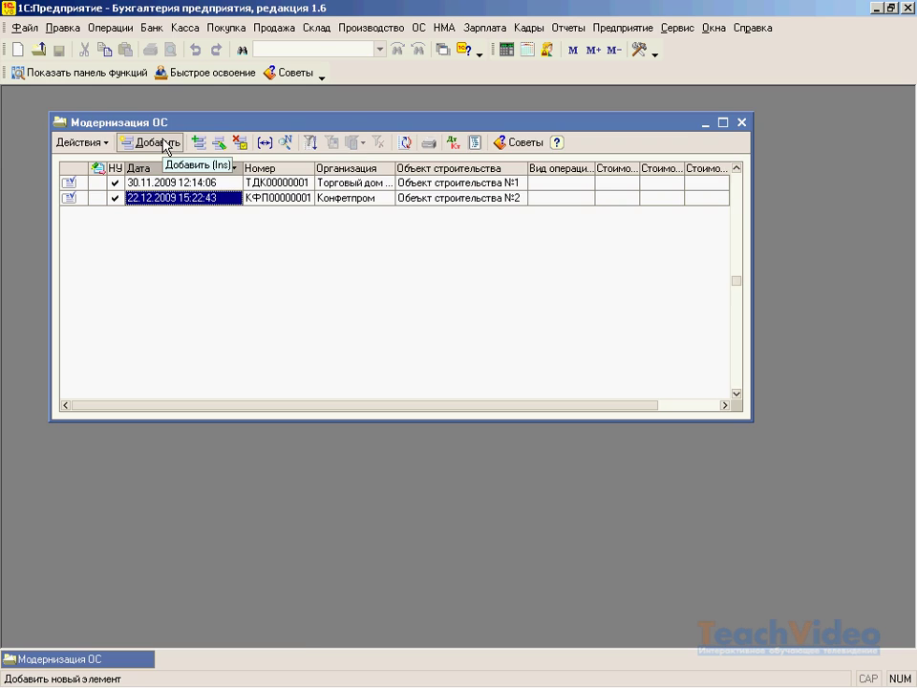
pyautogui.press('Return')
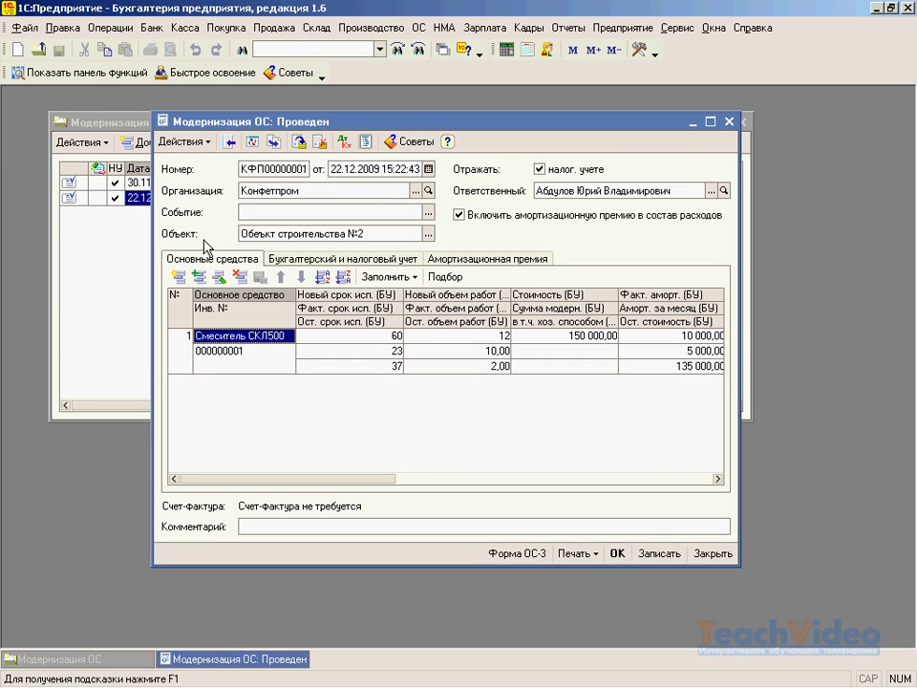
pyautogui.press('Tab')
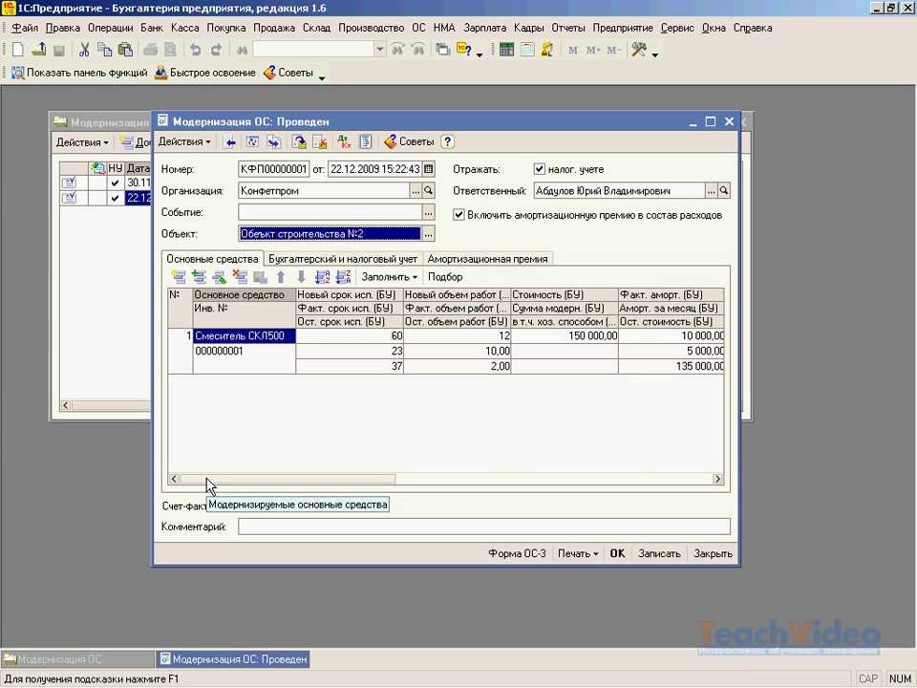
# - Review the modernization document's accounting and tax settings, plus the fill options for its fixed assets table
pyautogui.click(317, 260)
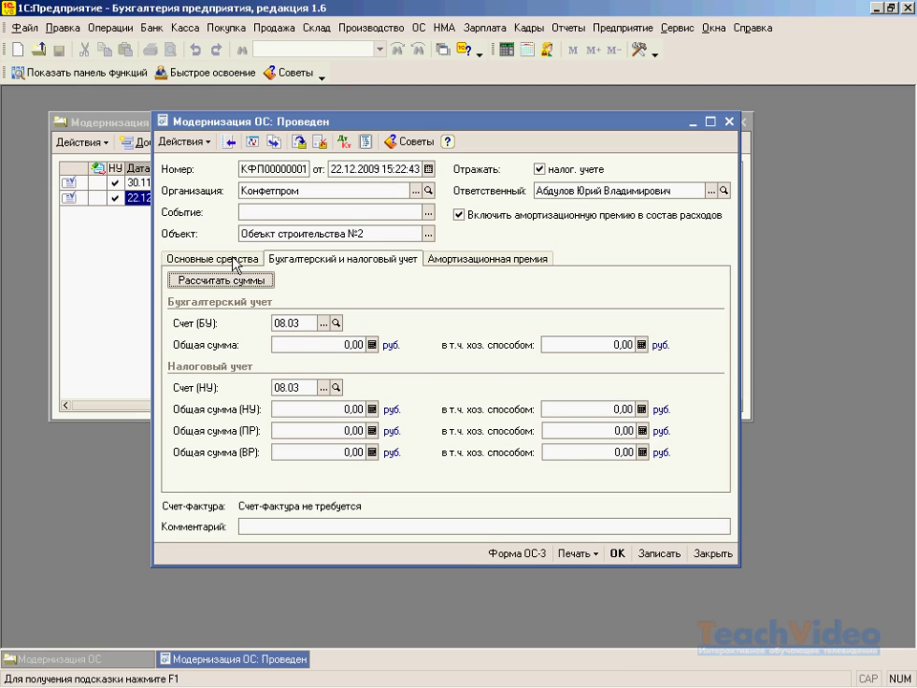
pyautogui.click(234, 260)
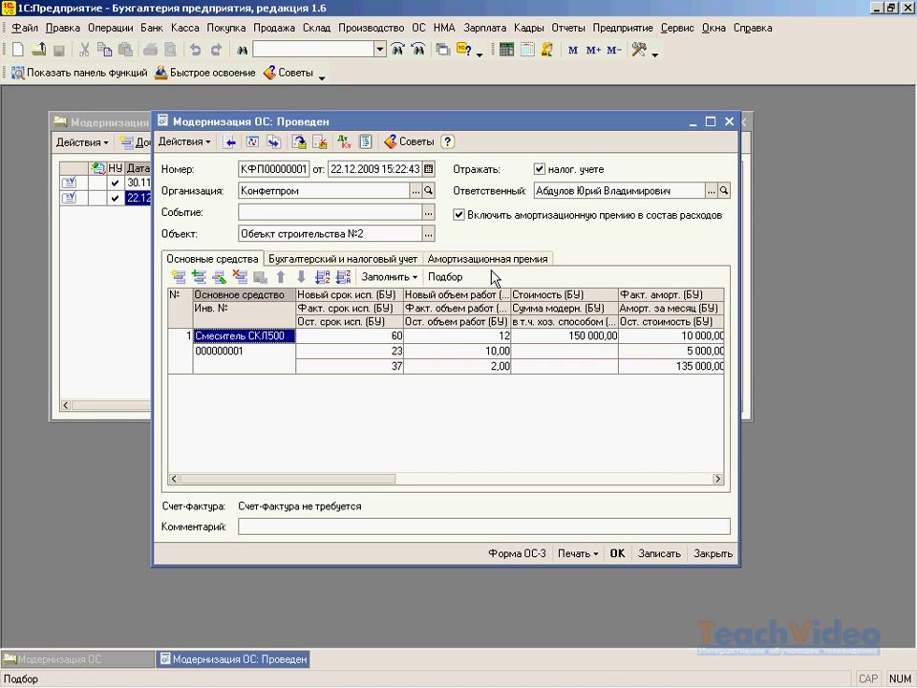
pyautogui.click(279, 350)
pyautogui.click(272, 337)
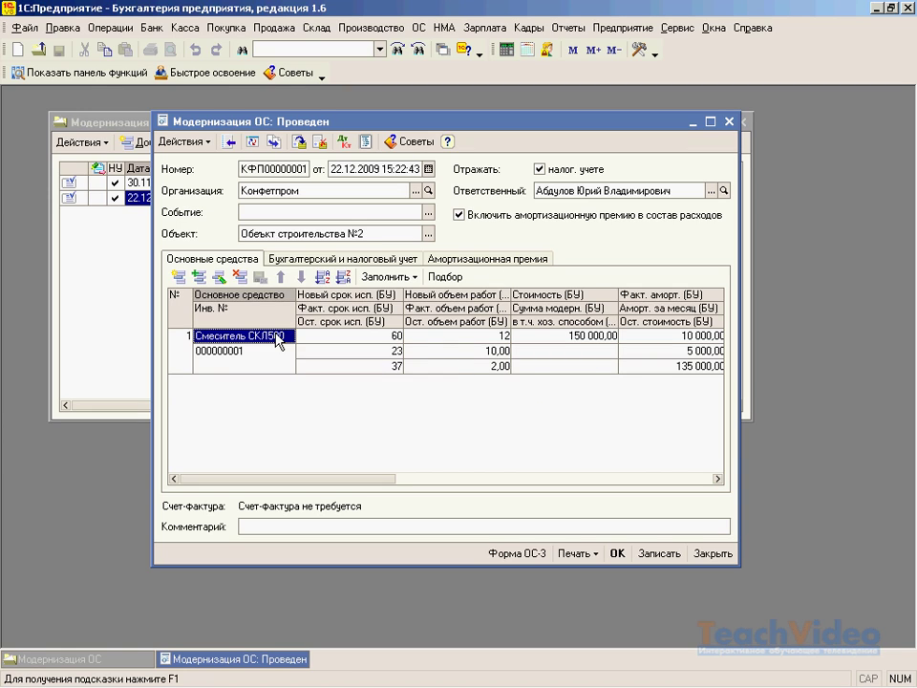
pyautogui.click(389, 276)
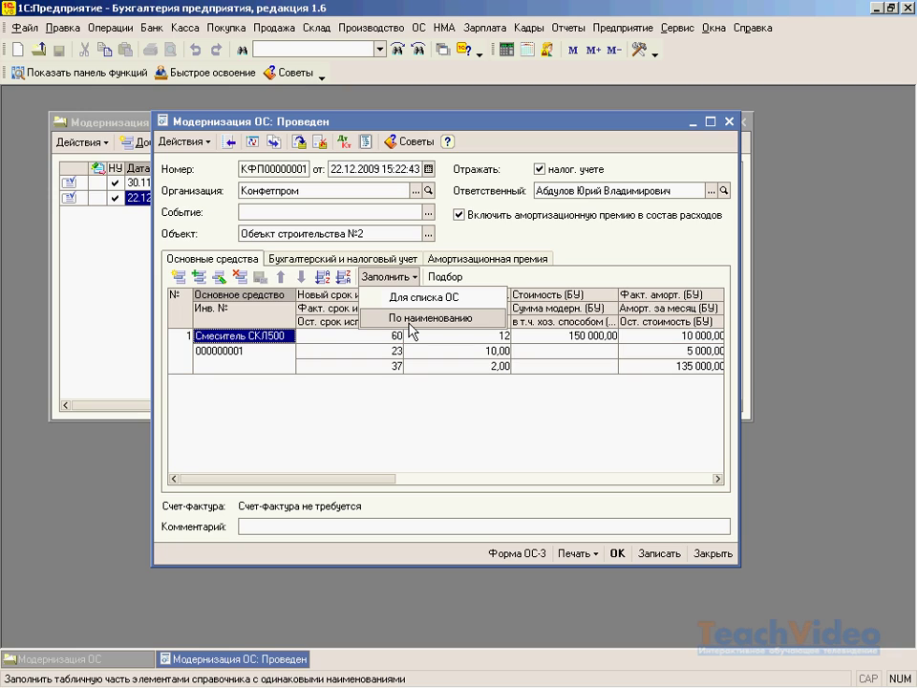
pyautogui.click(542, 286)
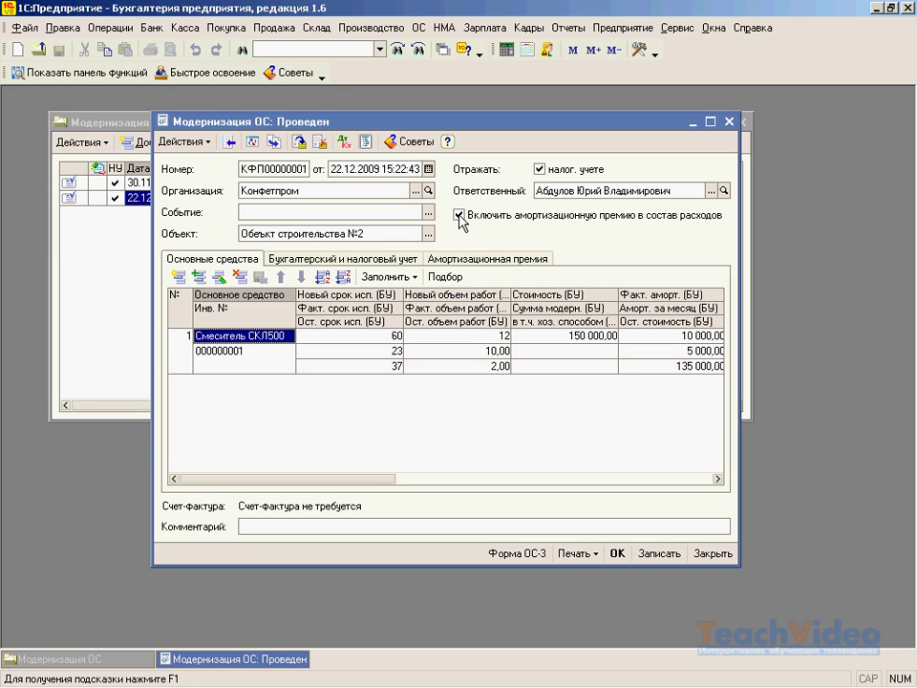
# - Check the asset's depreciation premium amount and the premium's cost allocation settings, then accept the document and close the modernization list
pyautogui.moveTo(389, 478); pyautogui.dragTo(622, 481)
pyautogui.click(635, 356)
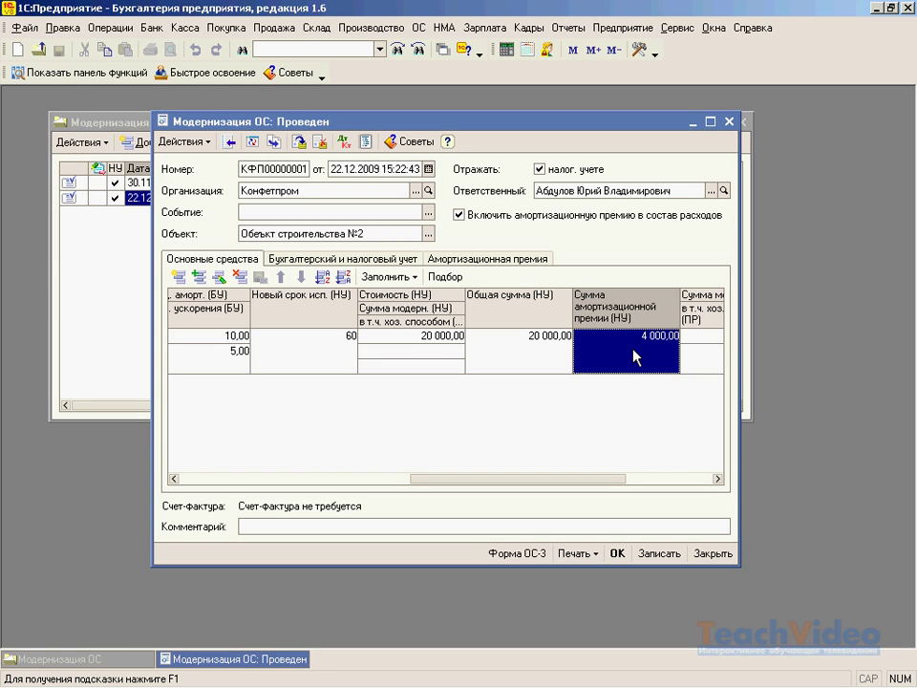
pyautogui.click(477, 259)
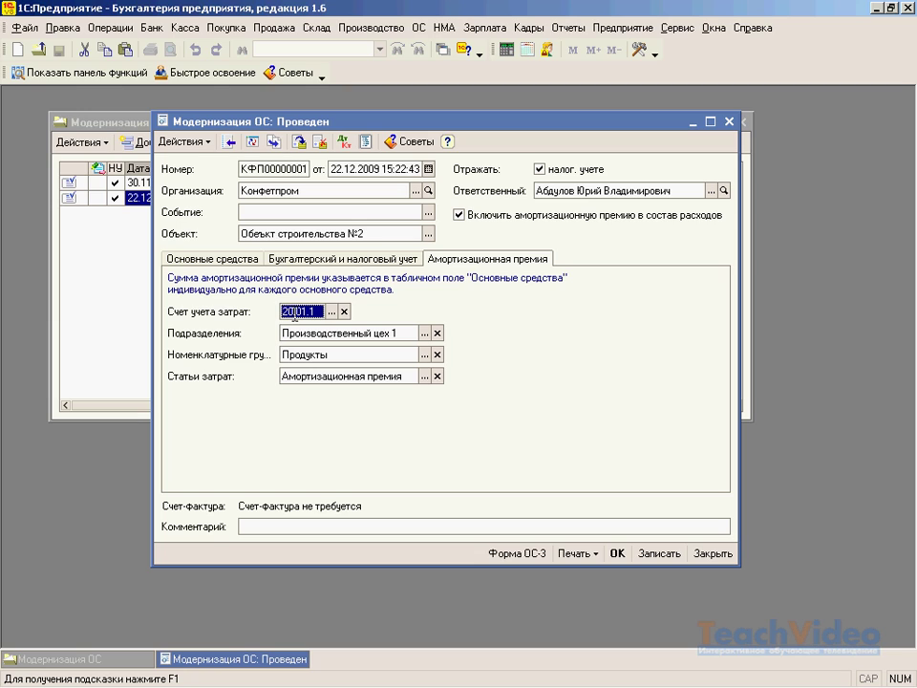
pyautogui.press('Return')
pyautogui.press('Return')
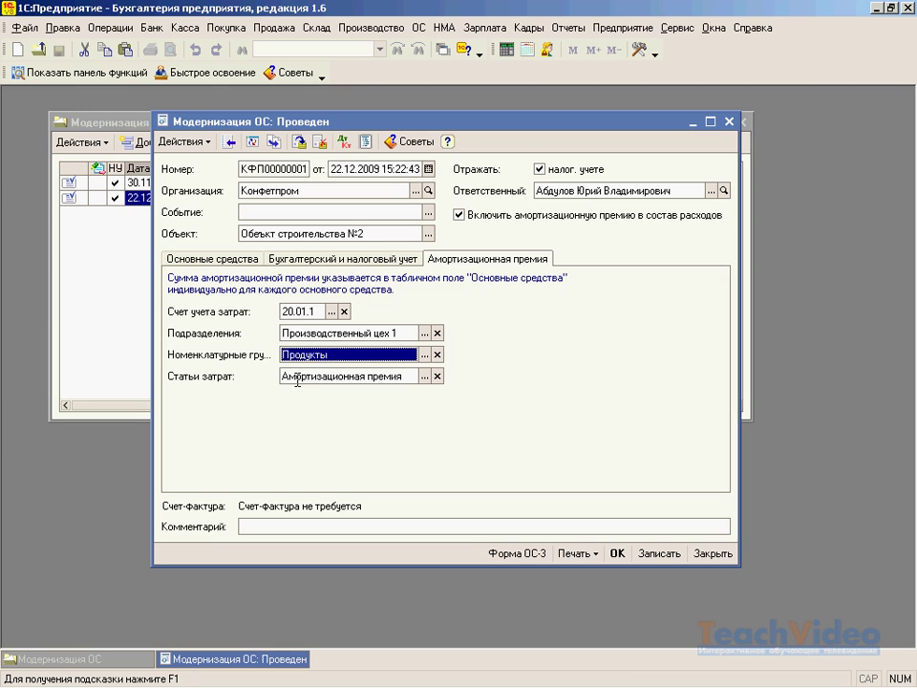
pyautogui.press('Return')
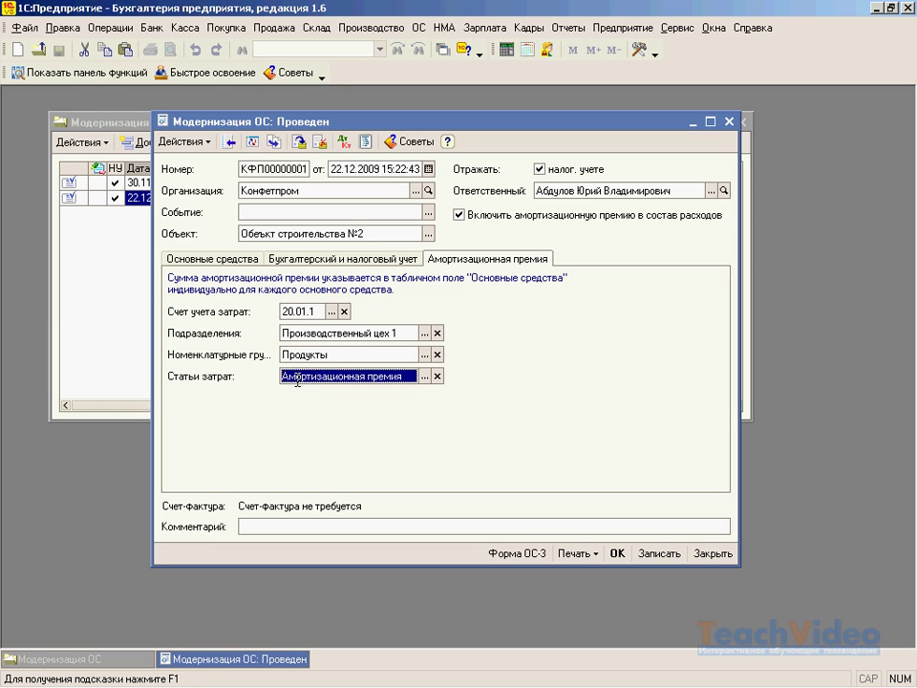
pyautogui.click(617, 554)
pyautogui.press('Escape')
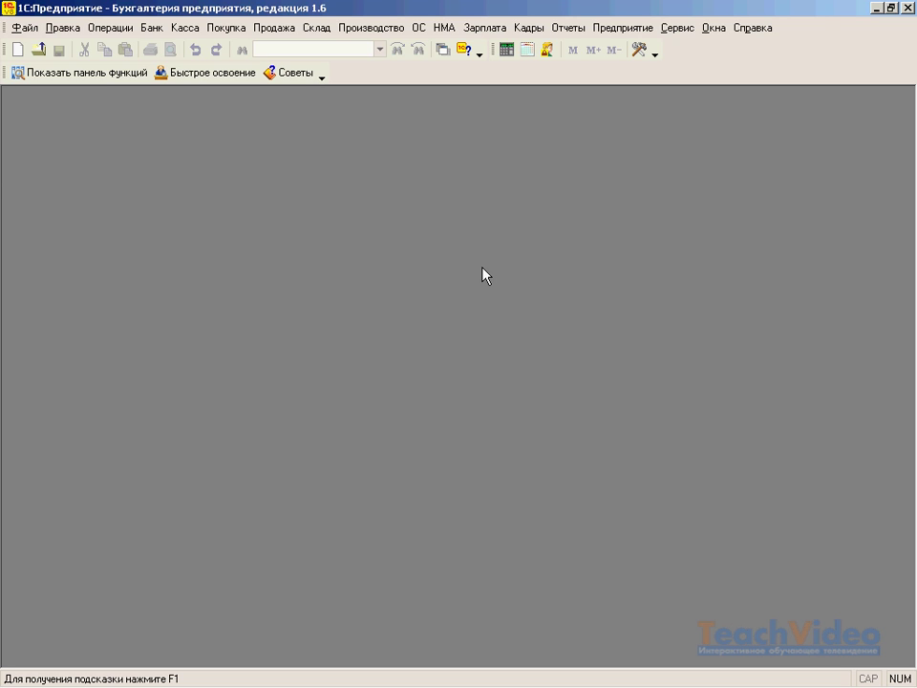
# - Open the Конфетпром fixed-asset transfer document (Перемещение ОС) dated 30.11.2009
pyautogui.click(418, 28)
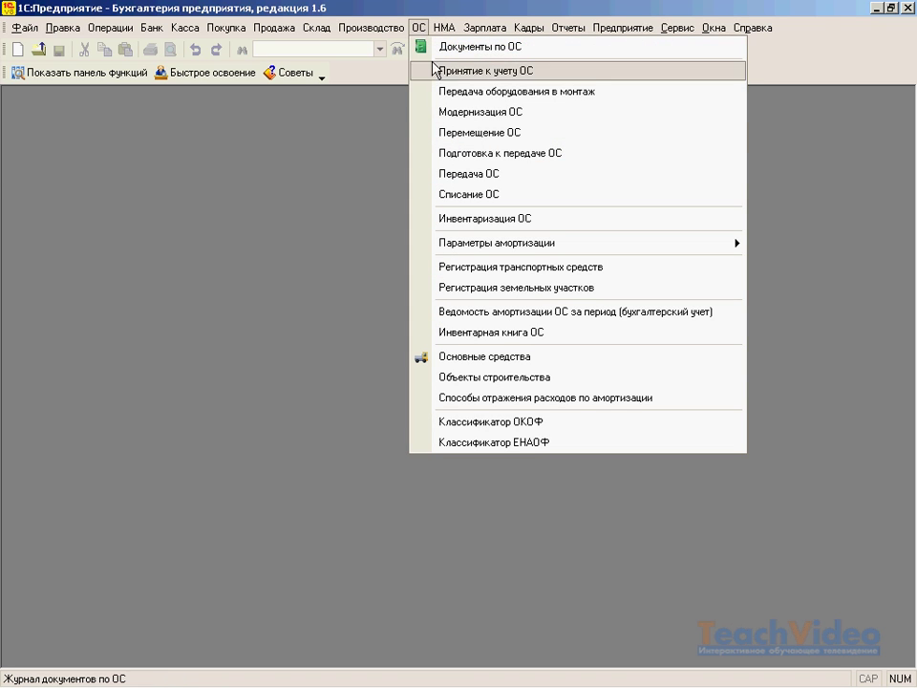
pyautogui.click(444, 132)
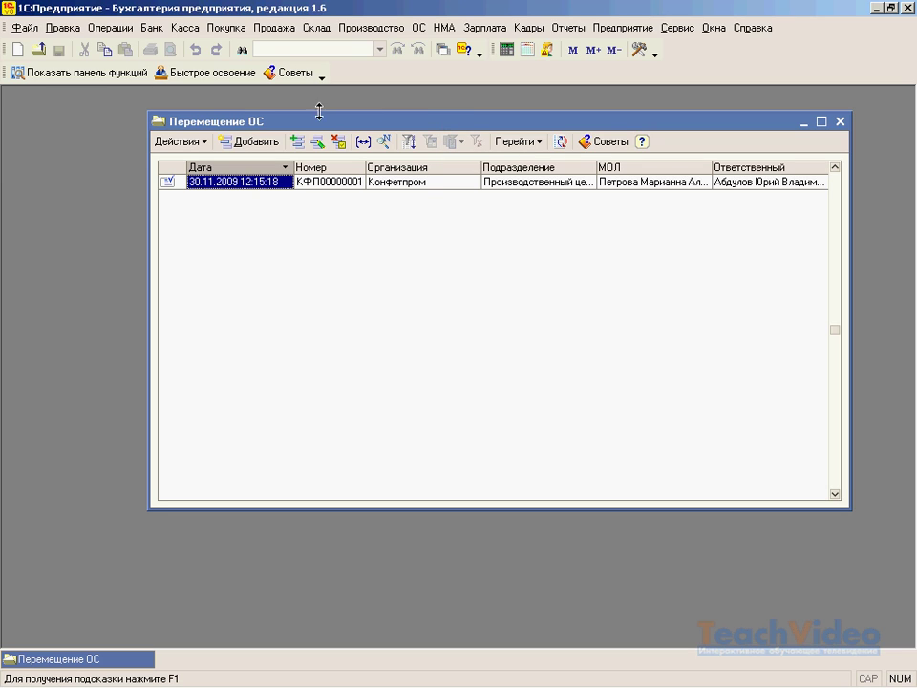
pyautogui.click(271, 143)
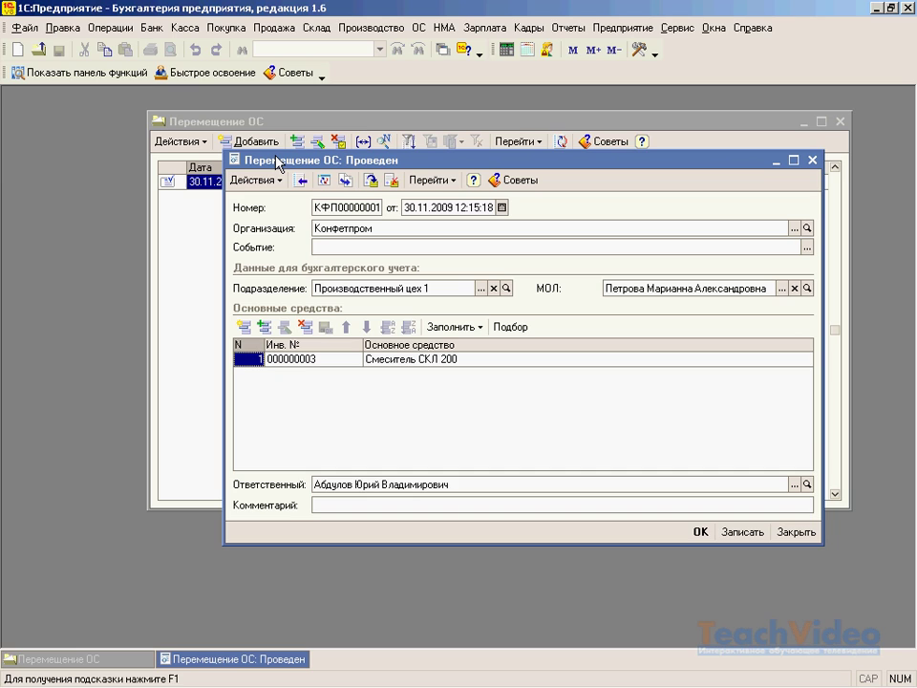
# - View the available choices for the transfer's department (Подразделение) and responsible person (МОЛ), closing both lists without choosing
pyautogui.click(344, 288)
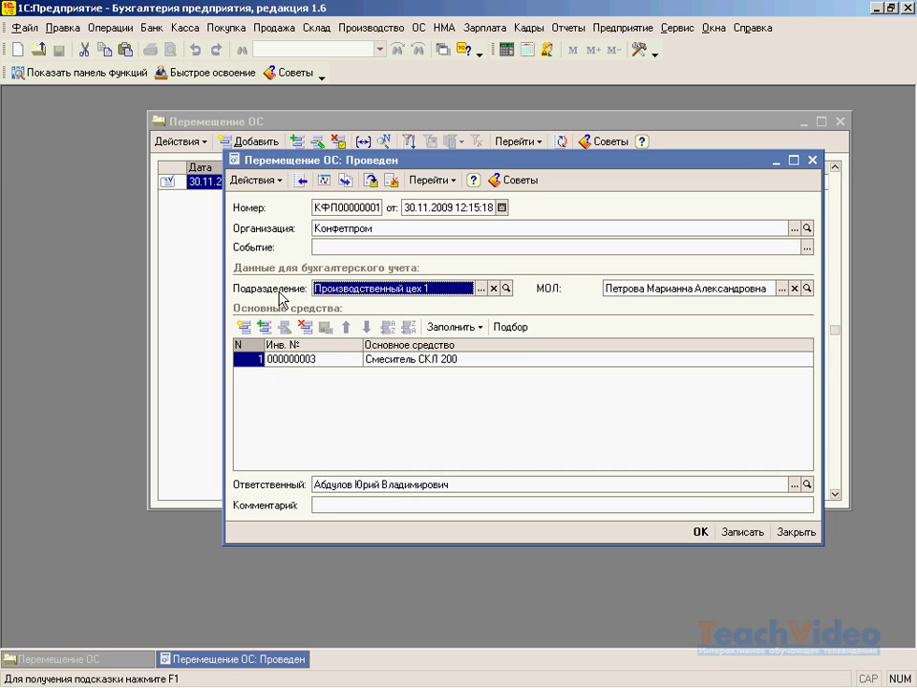
pyautogui.click(480, 288)
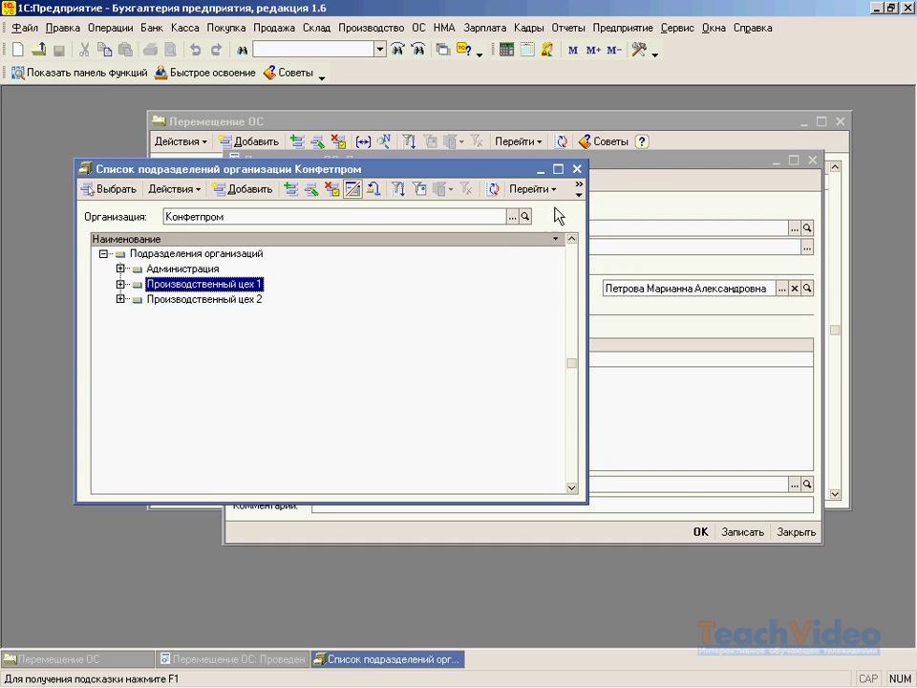
pyautogui.click(576, 170)
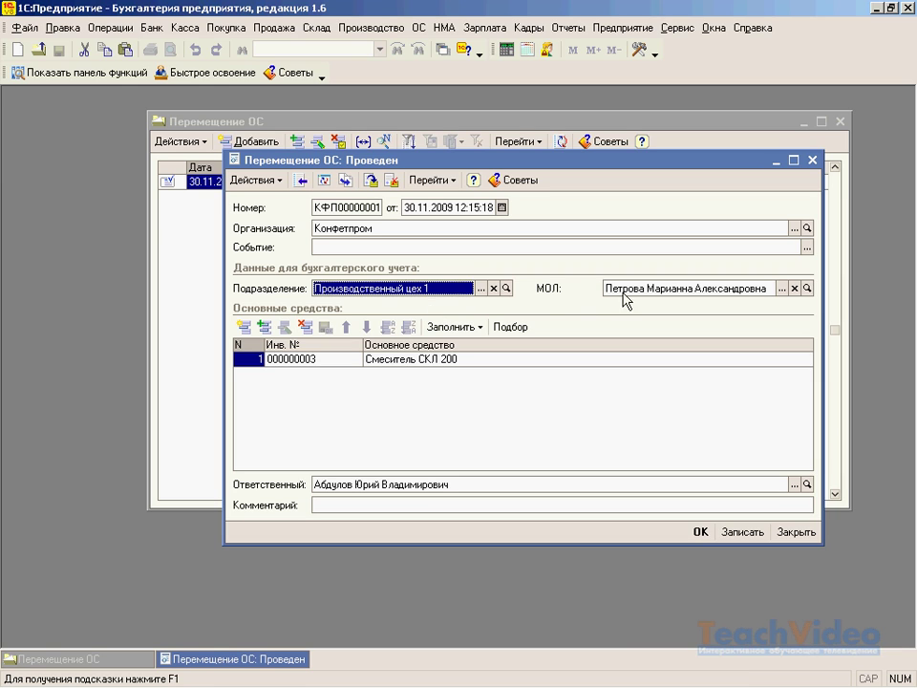
pyautogui.press('Return')
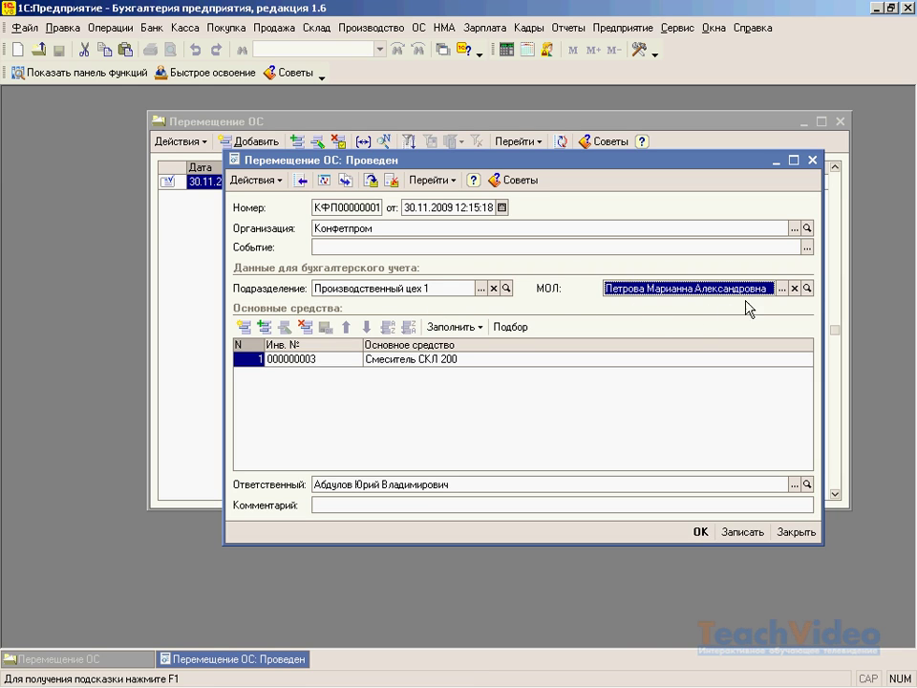
pyautogui.click(781, 288)
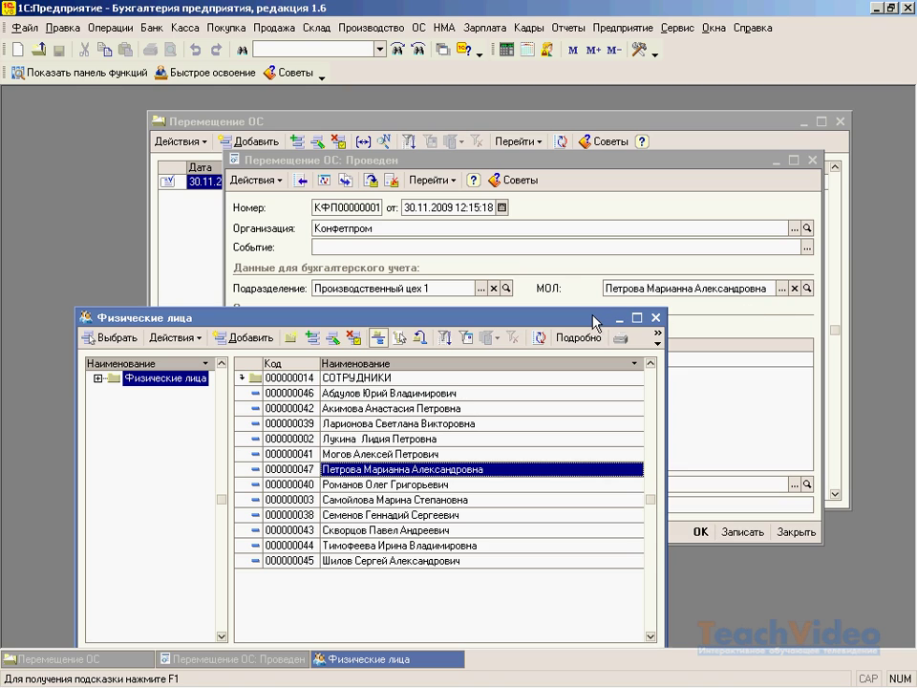
pyautogui.click(656, 319)
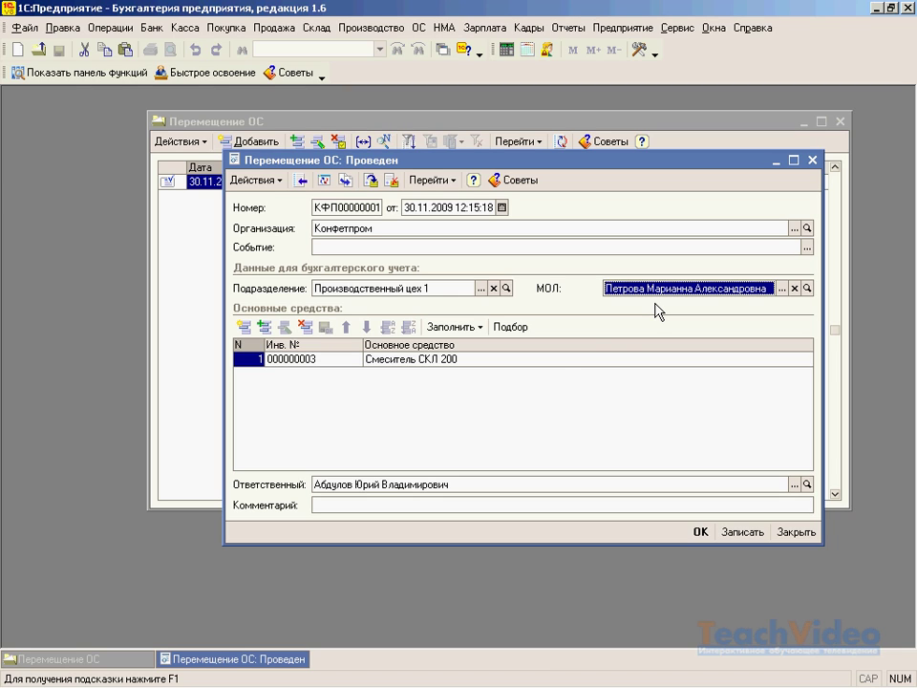
# - Inspect the asset row in the transfer document and view the fill options for its fixed assets table
pyautogui.click(367, 360)
pyautogui.click(323, 363)
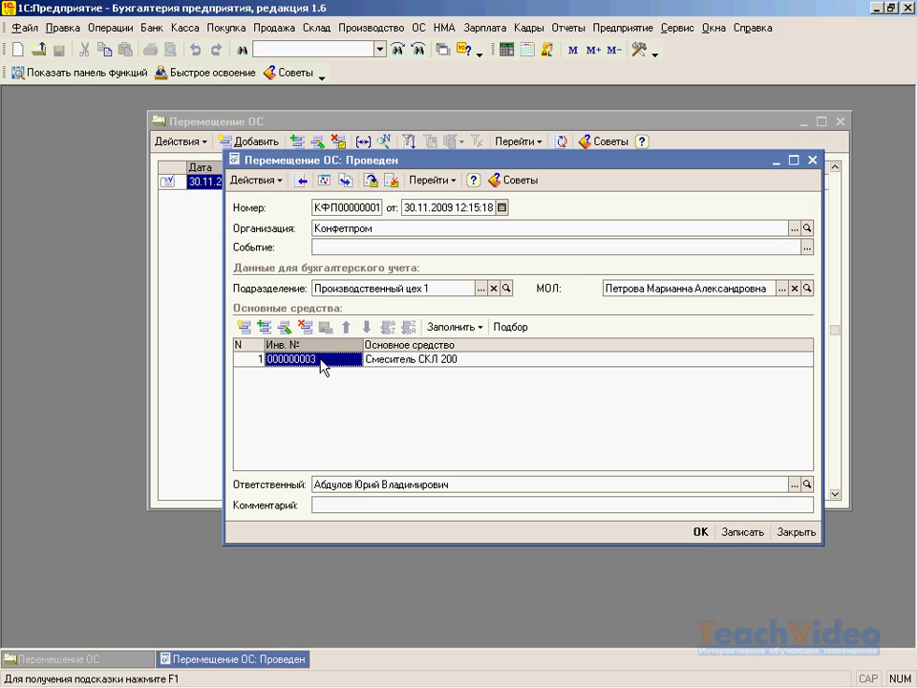
pyautogui.click(463, 327)
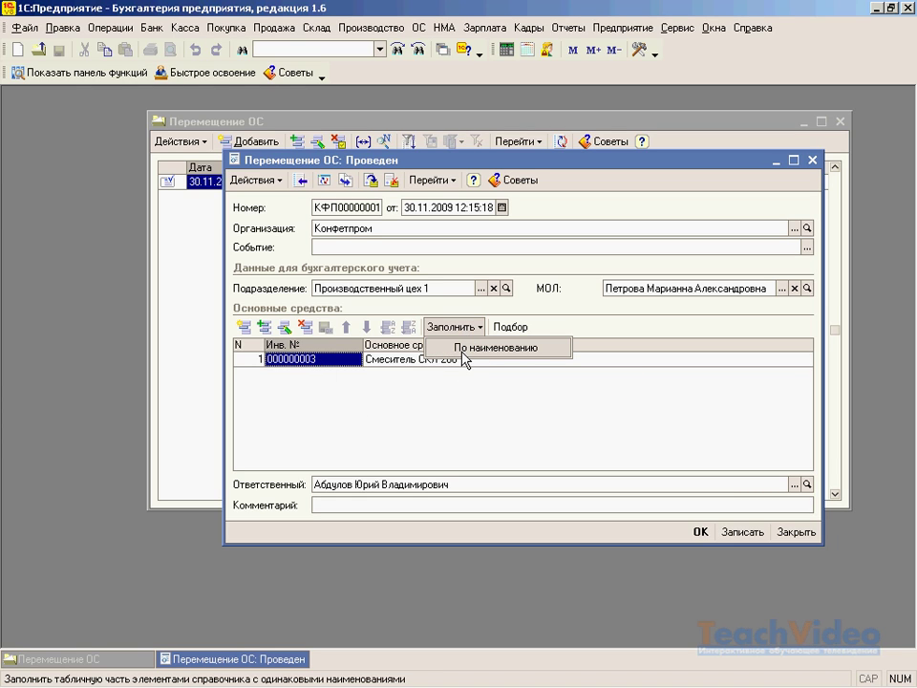
pyautogui.click(537, 316)
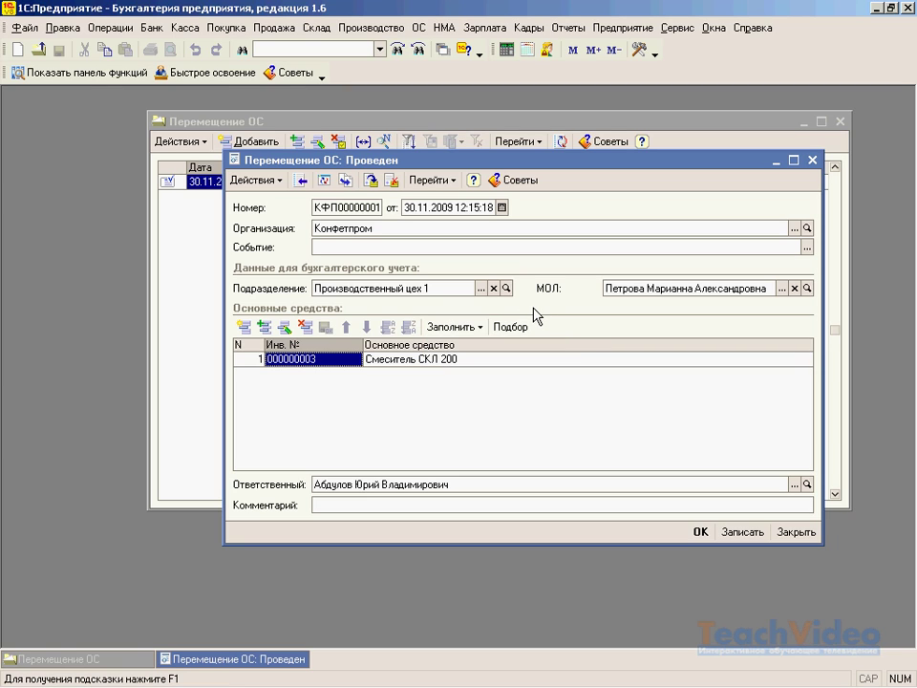